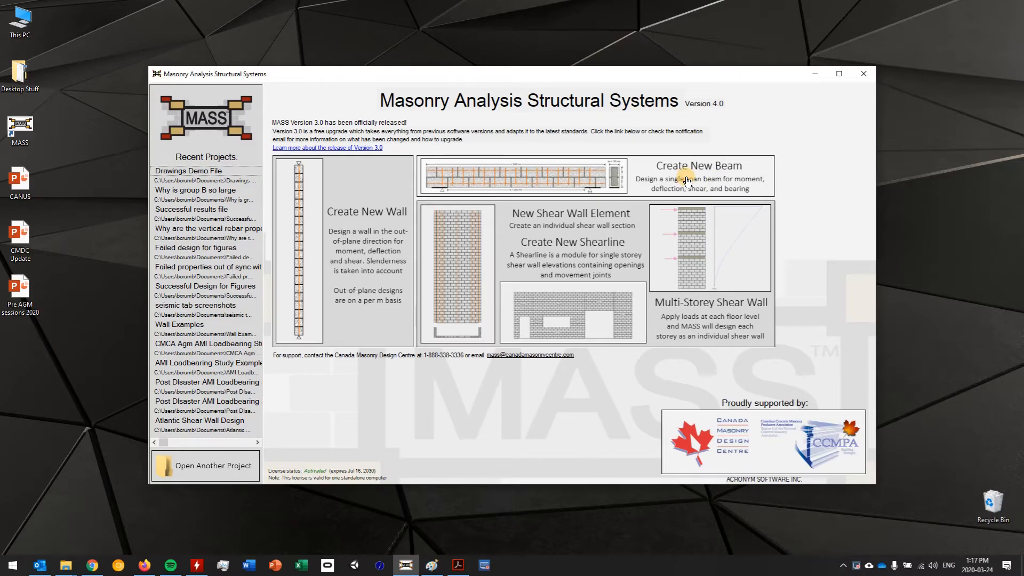
- Create a new beam with a length of 4400 mm and a height of 390 mm
{"action": "left_click", "coordinate": [686, 180]}
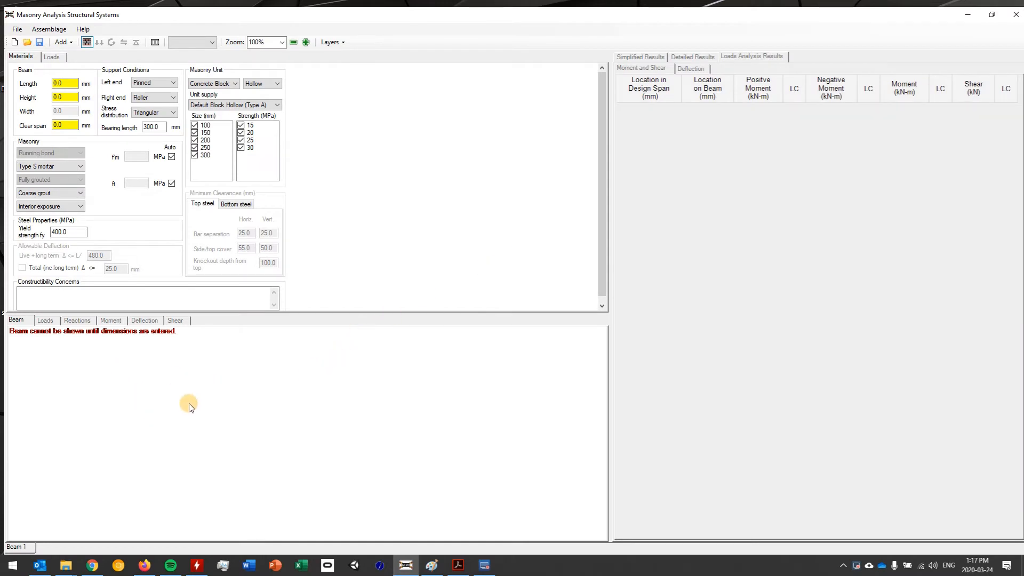
{"action": "left_click", "coordinate": [65, 84]}
{"action": "left_click", "coordinate": [66, 85]}
{"action": "left_click_drag", "start_coordinate": [74, 83], "coordinate": [25, 81]}
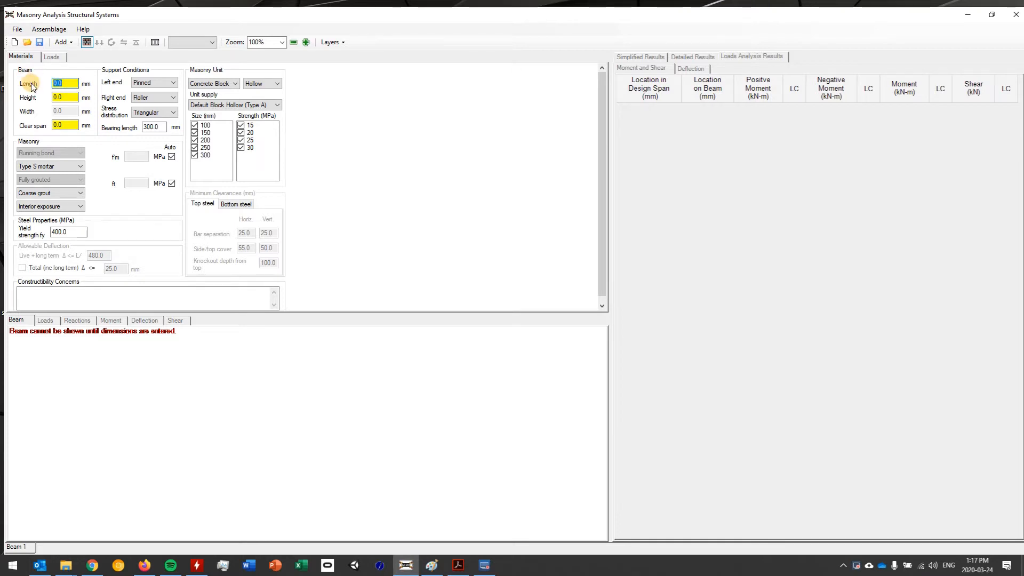
{"action": "type", "text": "4400"}
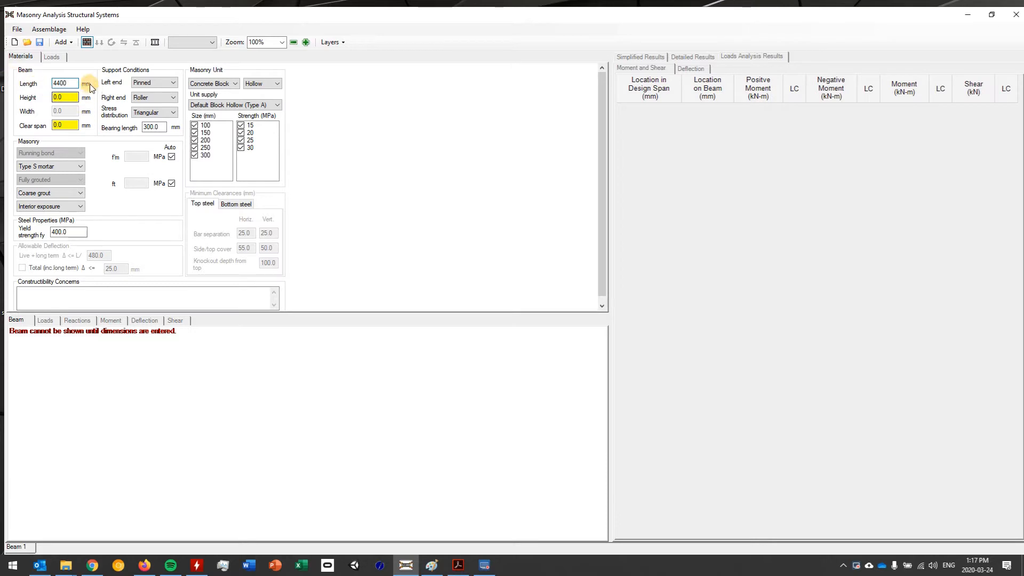
{"action": "left_click", "coordinate": [56, 98]}
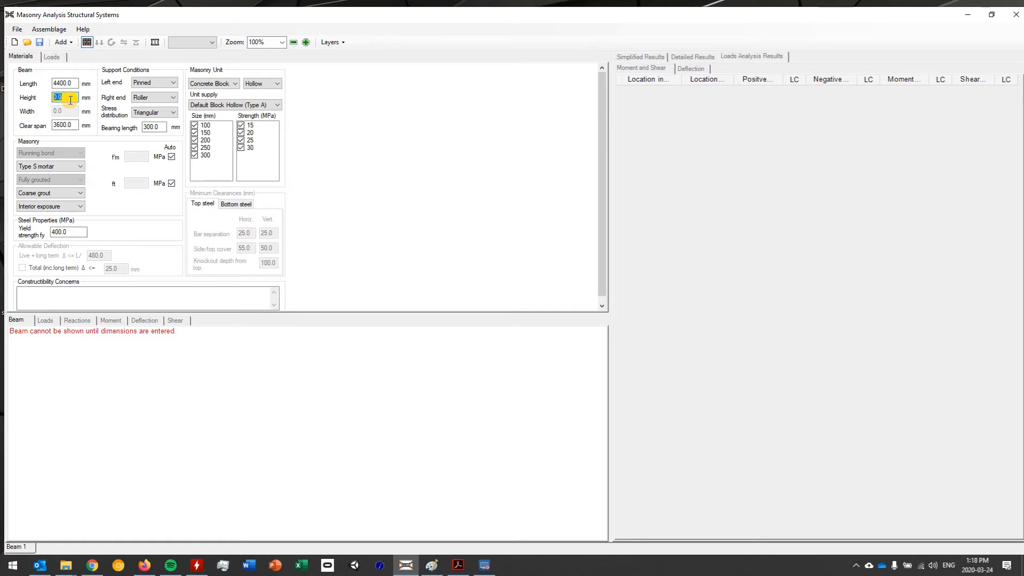
{"action": "type", "text": "390"}
{"action": "key", "text": "Return"}
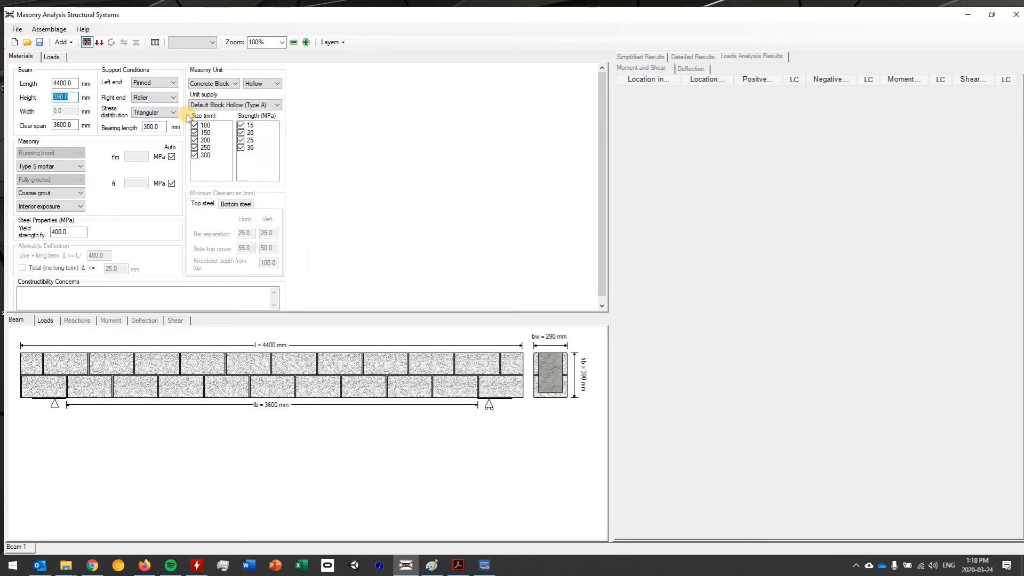
- Add a dead line load of 13 kN/m over the full length of the beam
{"action": "left_click", "coordinate": [100, 44]}
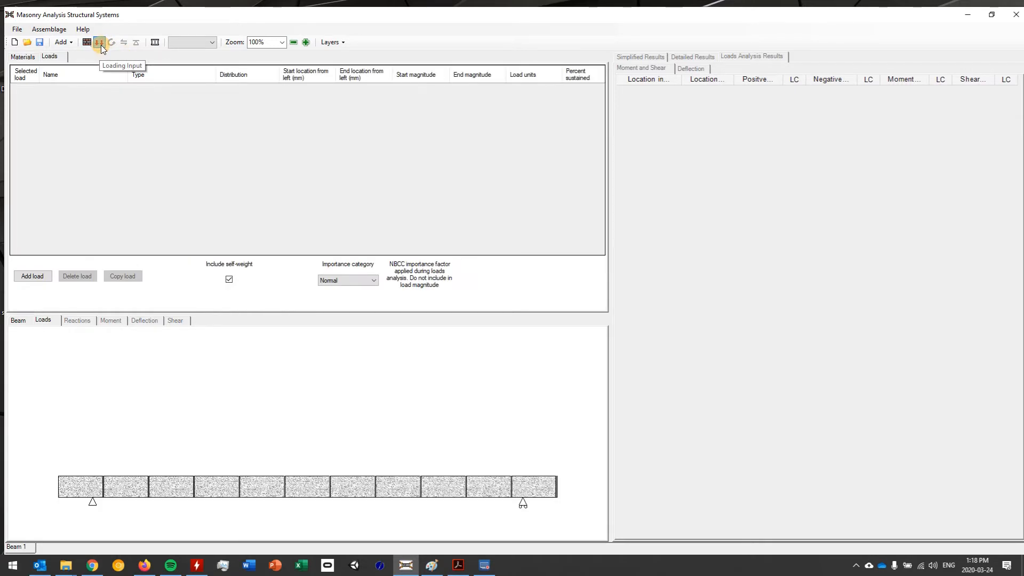
{"action": "left_click", "coordinate": [32, 276]}
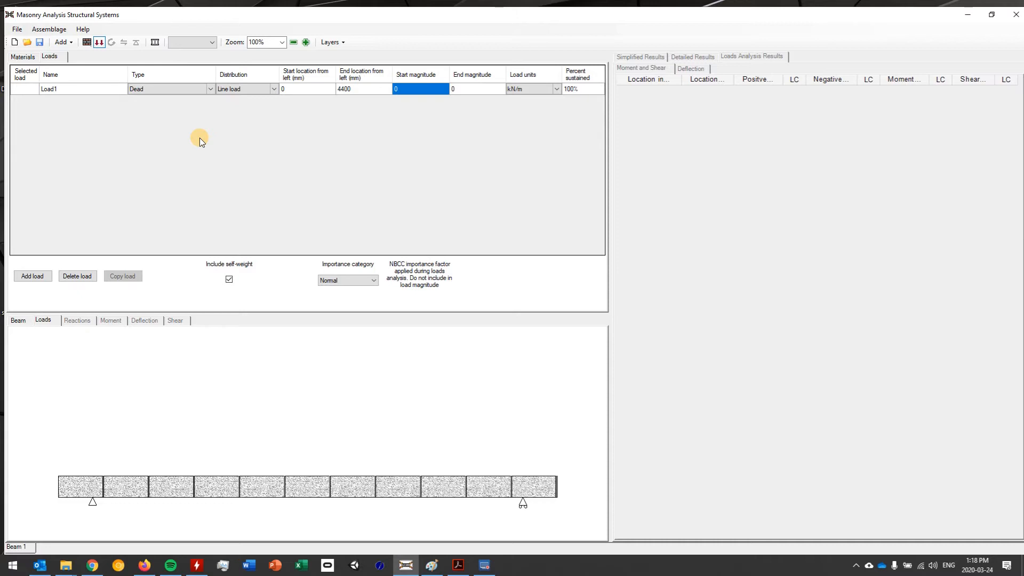
{"action": "type", "text": "13"}
{"action": "key", "text": "Return"}
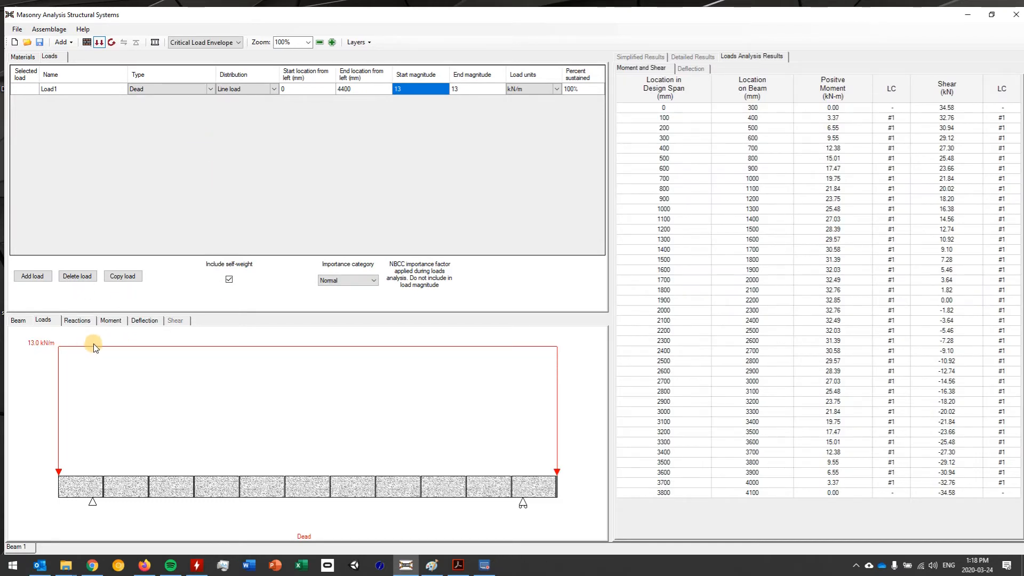
- Add a live line load of 8 kN/m and a snow line load of 10 kN/m along the full beam
{"action": "left_click", "coordinate": [32, 277]}
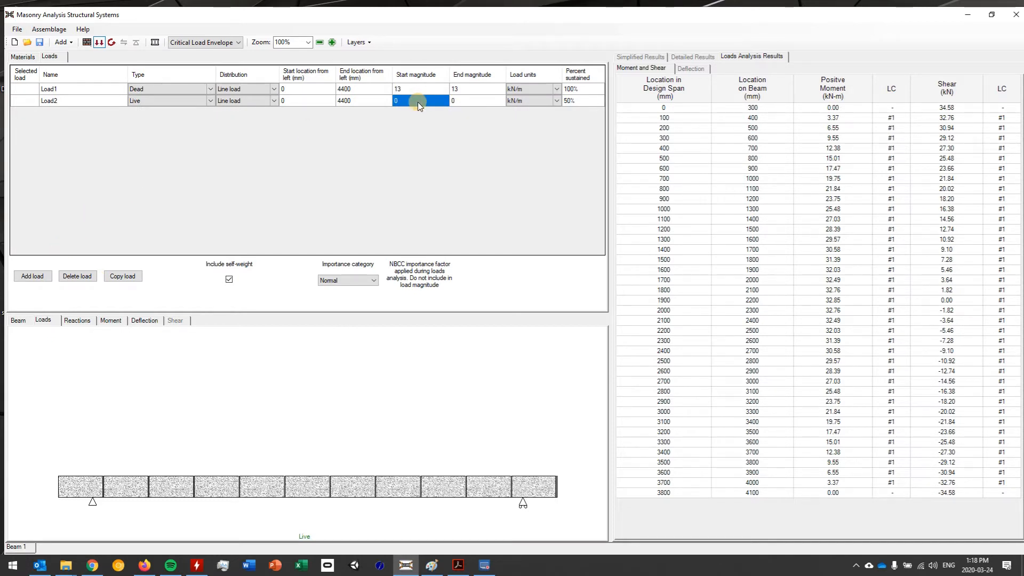
{"action": "type", "text": "8"}
{"action": "key", "text": "Return"}
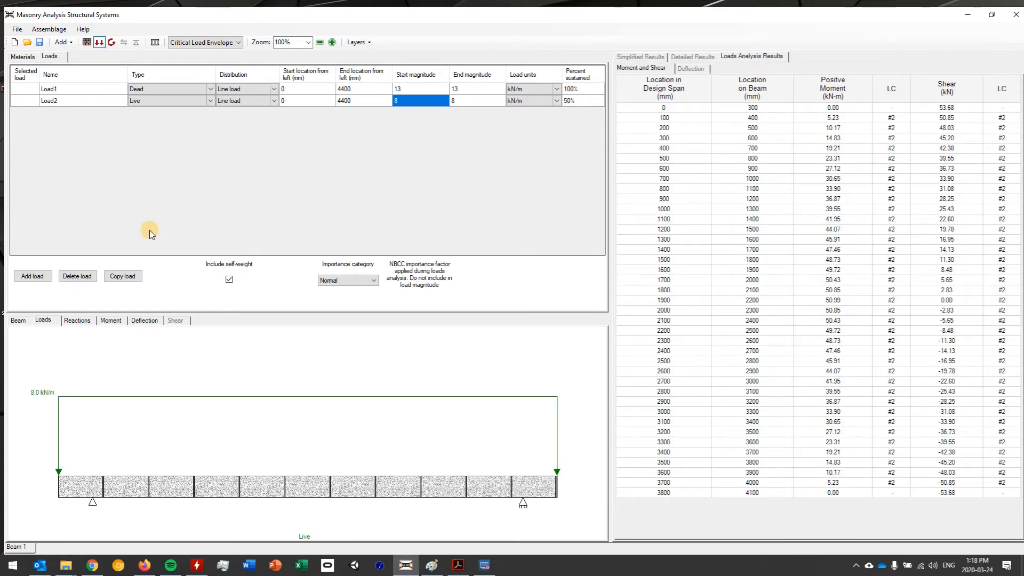
{"action": "left_click", "coordinate": [33, 277]}
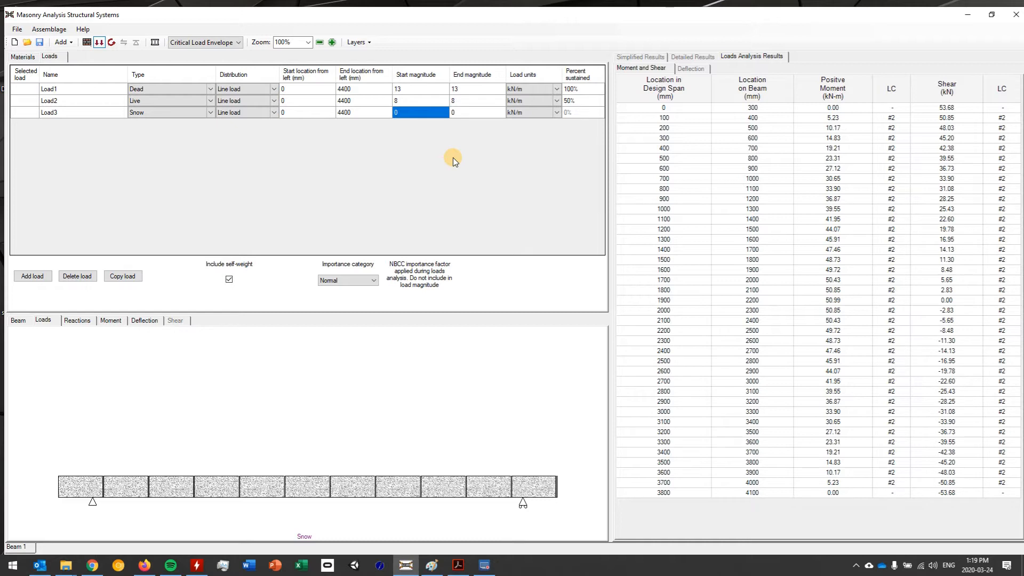
{"action": "type", "text": "10"}
{"action": "key", "text": "Return"}
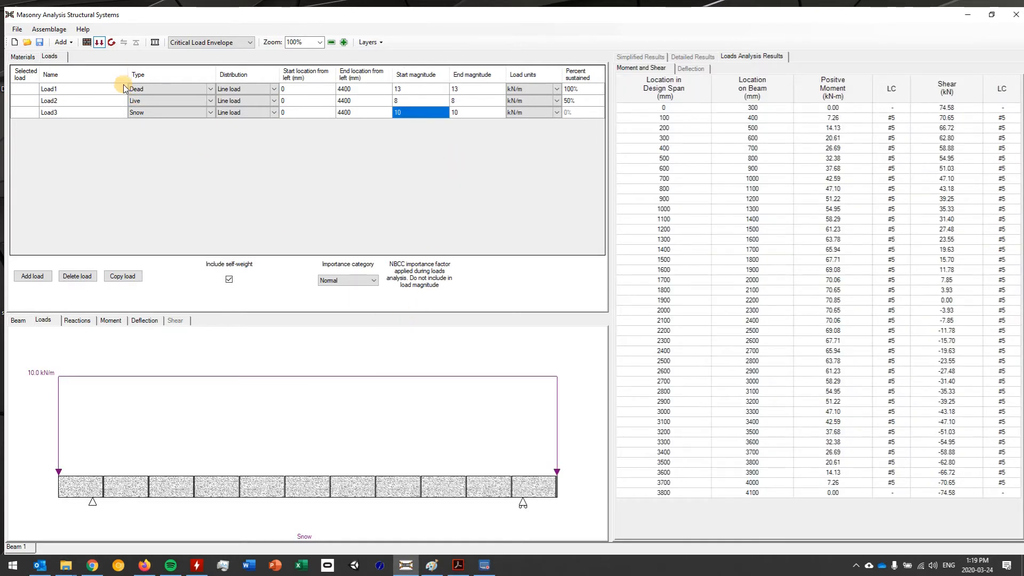
- Run the moment design with the top steel tied and inspect the reinforcement in the beam drawing
{"action": "left_click", "coordinate": [115, 45]}
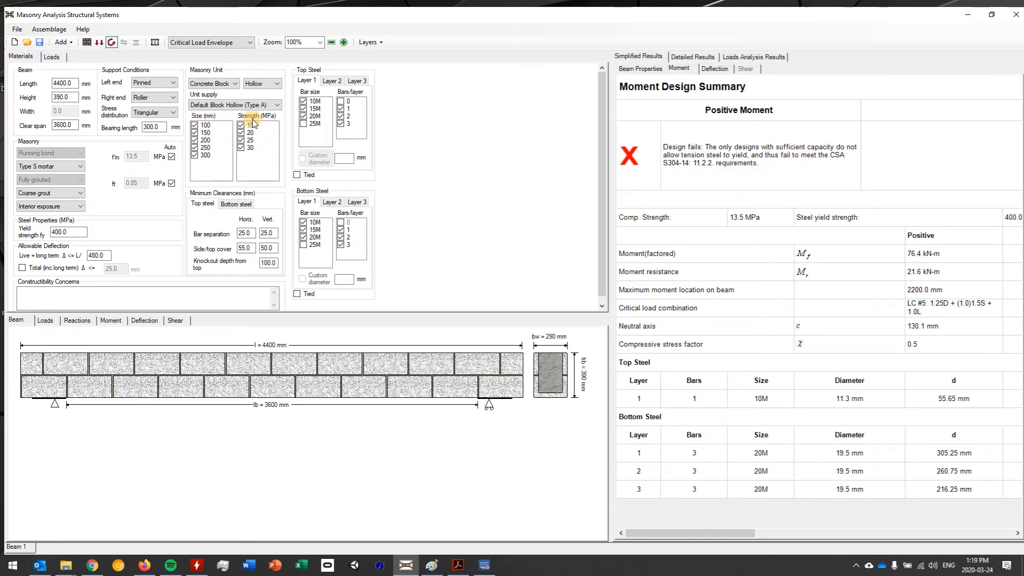
{"action": "left_click", "coordinate": [296, 175]}
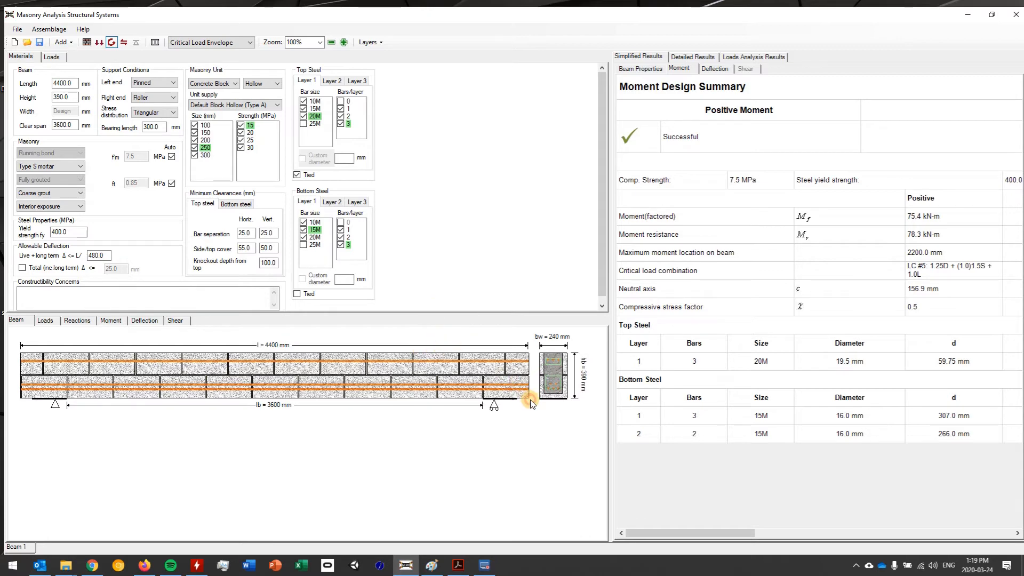
{"action": "scroll", "coordinate": [549, 422], "scroll_direction": "up", "scroll_amount": 1}
{"action": "mouse_move", "coordinate": [279, 535]}
{"action": "left_mouse_down"}
{"action": "mouse_move", "coordinate": [520, 517]}
{"action": "mouse_move", "coordinate": [457, 537]}
{"action": "mouse_move", "coordinate": [247, 512]}
{"action": "left_mouse_up"}
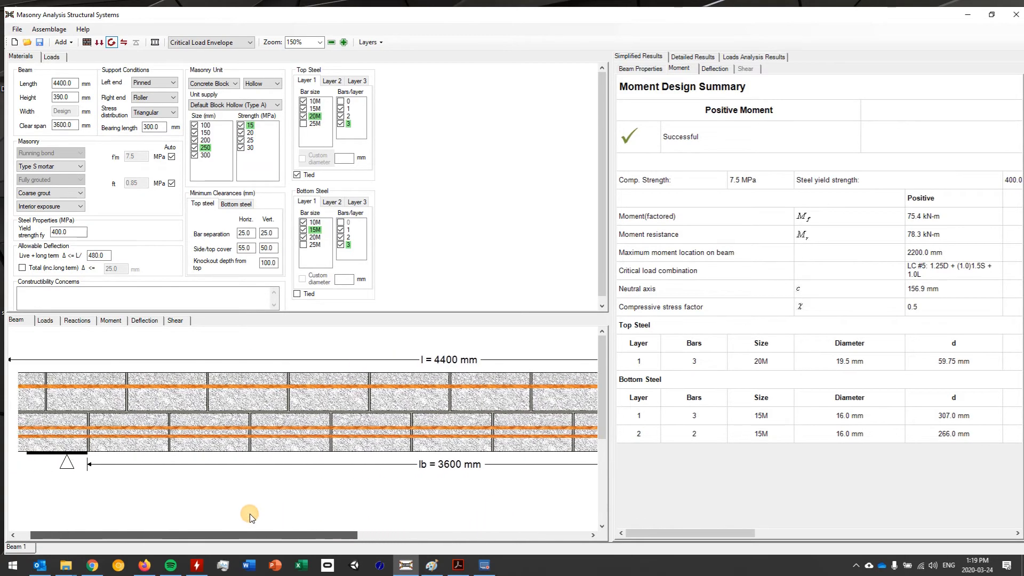
{"action": "scroll", "coordinate": [301, 384], "scroll_direction": "down", "scroll_amount": 2}
{"action": "scroll", "coordinate": [300, 384], "scroll_direction": "down", "scroll_amount": 1}
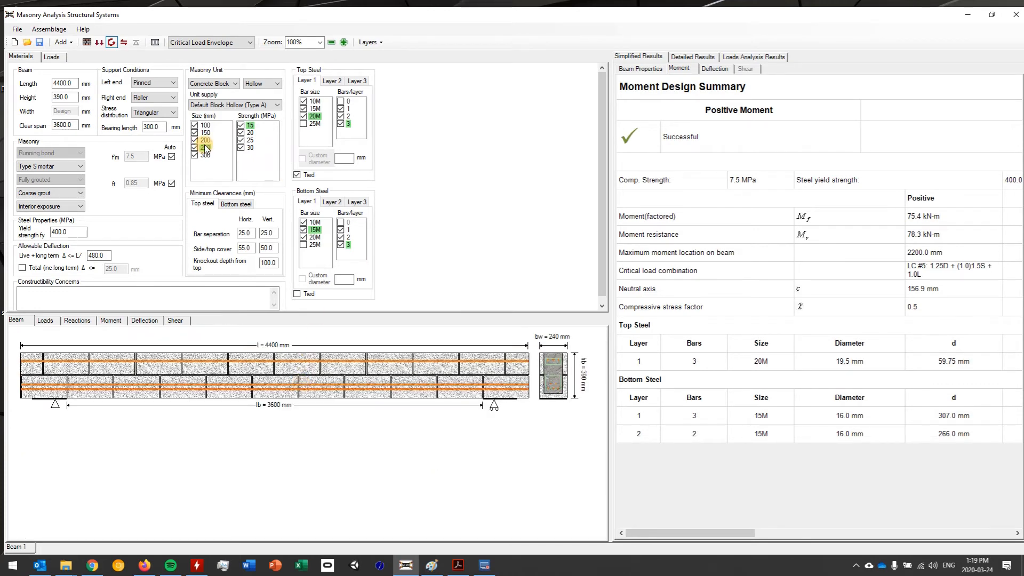
- Set the beam height to 590 mm and exclude the 150 mm block size from the moment design
{"action": "left_click_drag", "start_coordinate": [57, 99], "coordinate": [45, 96]}
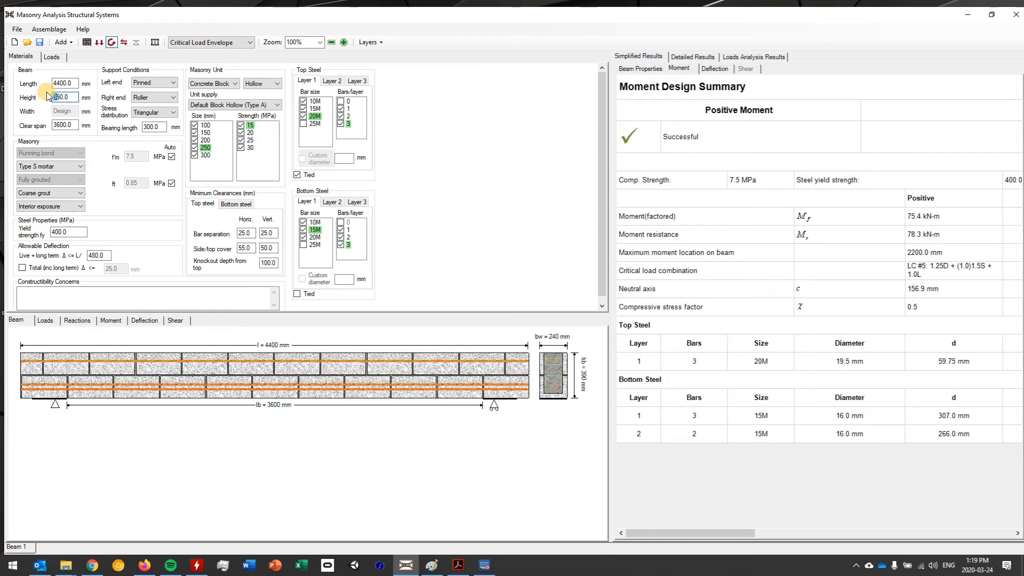
{"action": "type", "text": "5"}
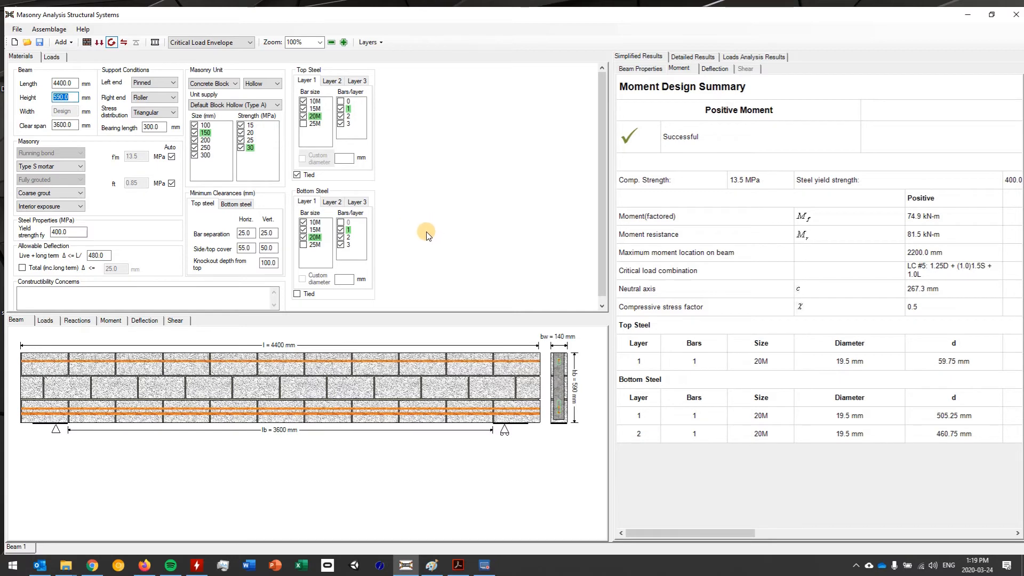
{"action": "left_click", "coordinate": [194, 133]}
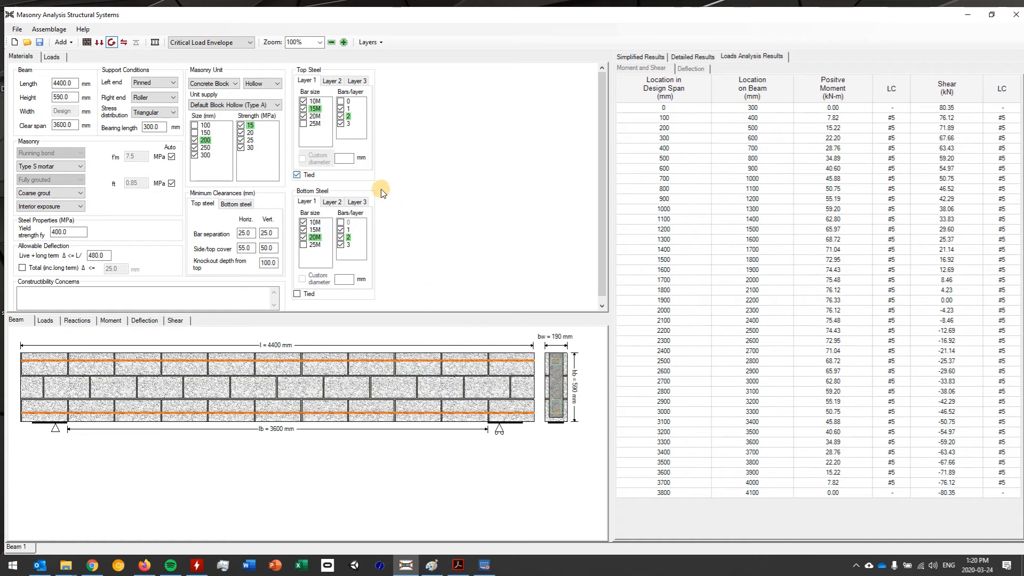
- Untie the top steel to compare the resulting moment design, and tie it again
{"action": "left_click", "coordinate": [301, 179]}
{"action": "left_click", "coordinate": [308, 179]}
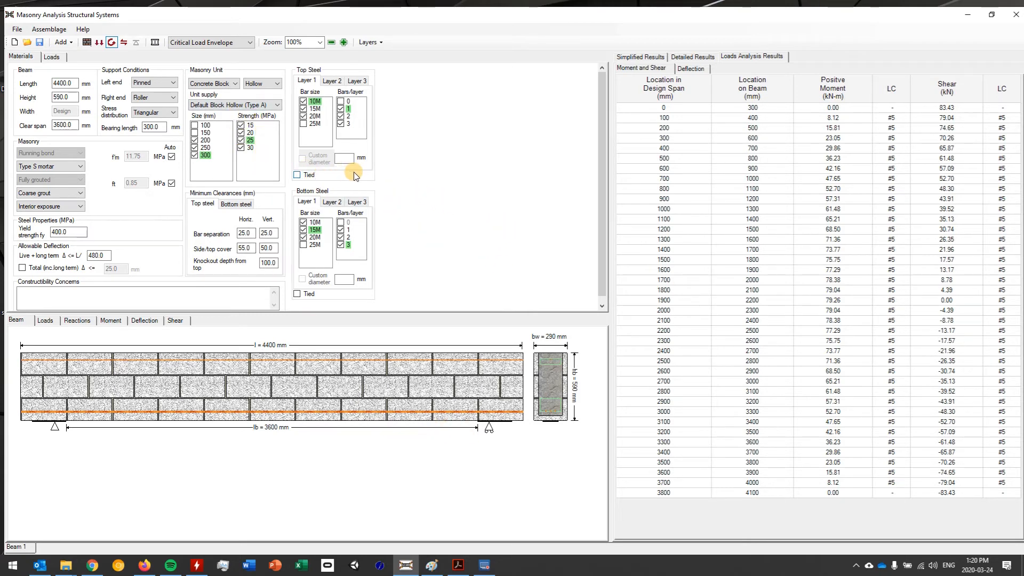
{"action": "left_click", "coordinate": [299, 178]}
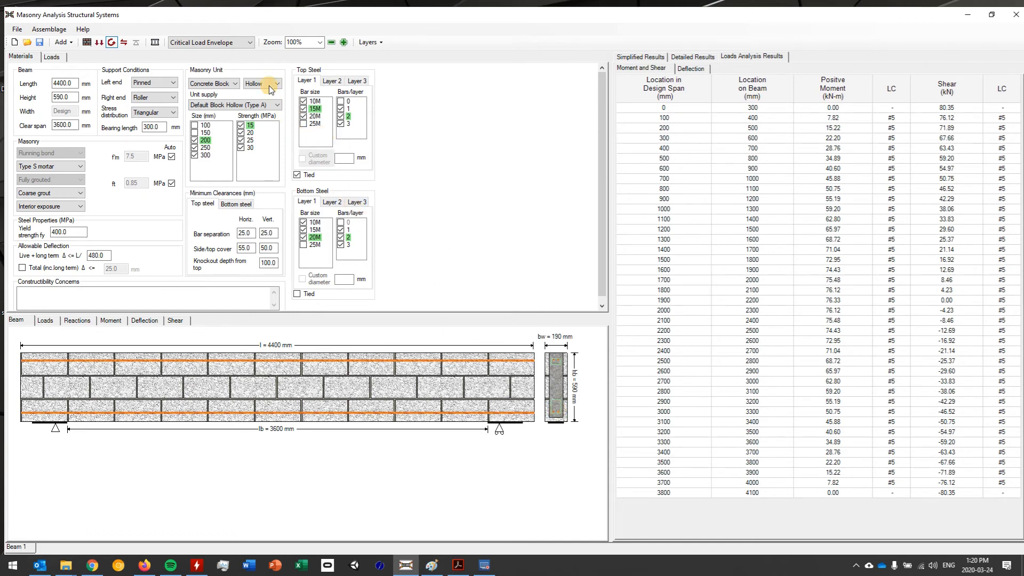
- Run the shear design, review the shear diagram and summary, and return to the beam drawing
{"action": "left_click", "coordinate": [125, 42]}
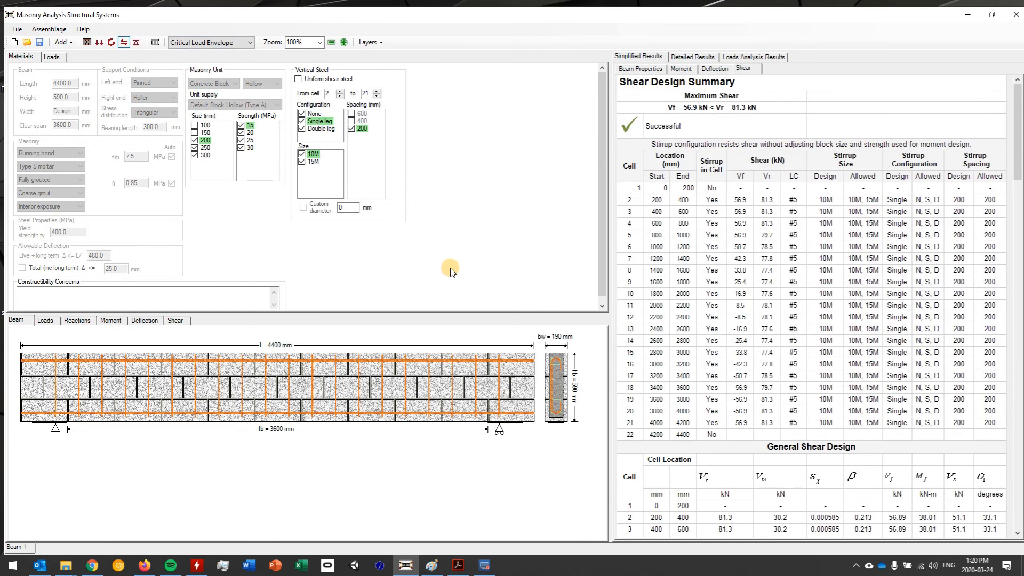
{"action": "left_click", "coordinate": [175, 320]}
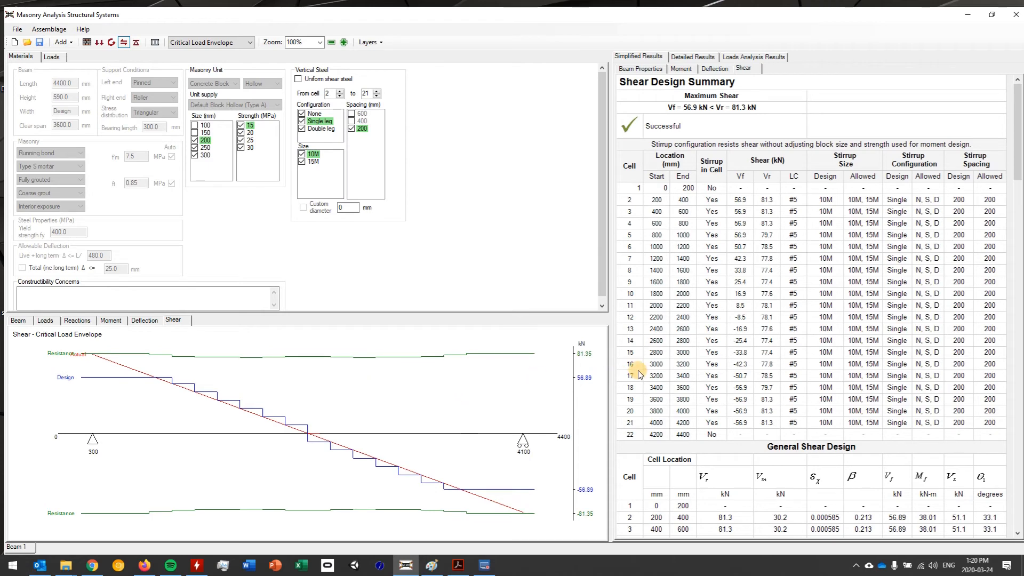
{"action": "left_click_drag", "start_coordinate": [1017, 137], "coordinate": [1000, 106]}
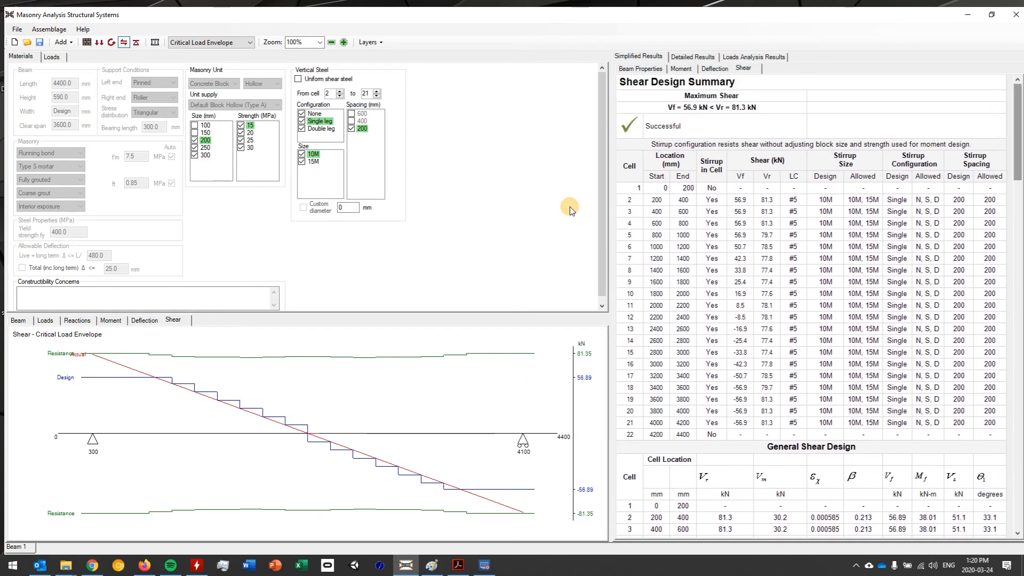
{"action": "left_click", "coordinate": [20, 319]}
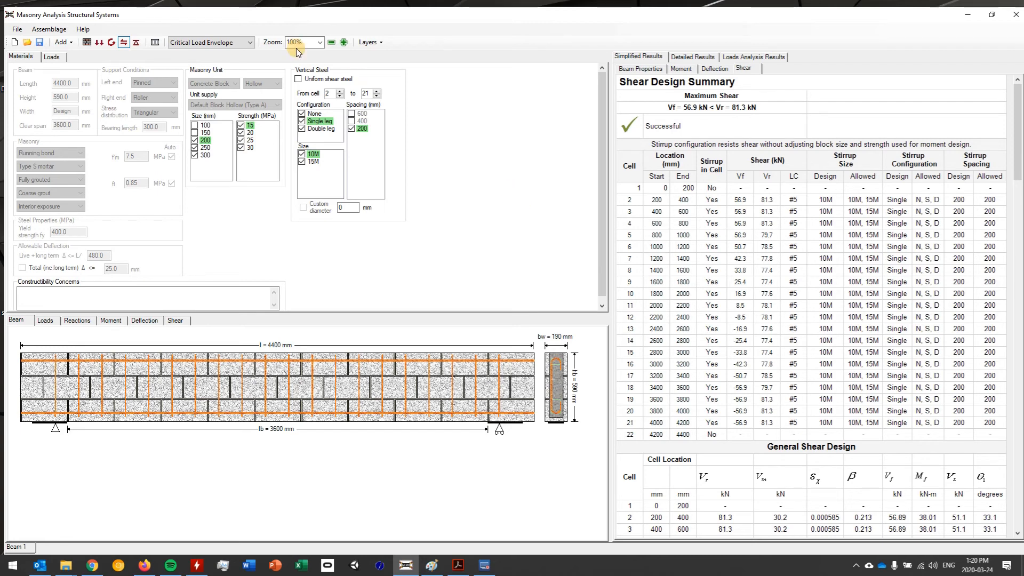
- Run the bearing design and examine the maximum reaction result in the design summary
{"action": "left_click", "coordinate": [137, 44]}
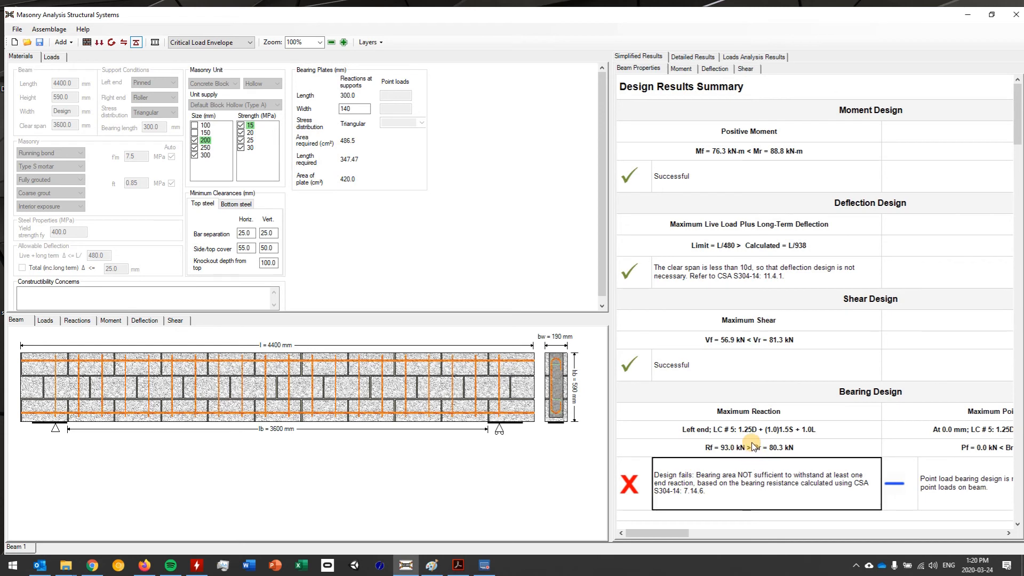
{"action": "left_click", "coordinate": [785, 457]}
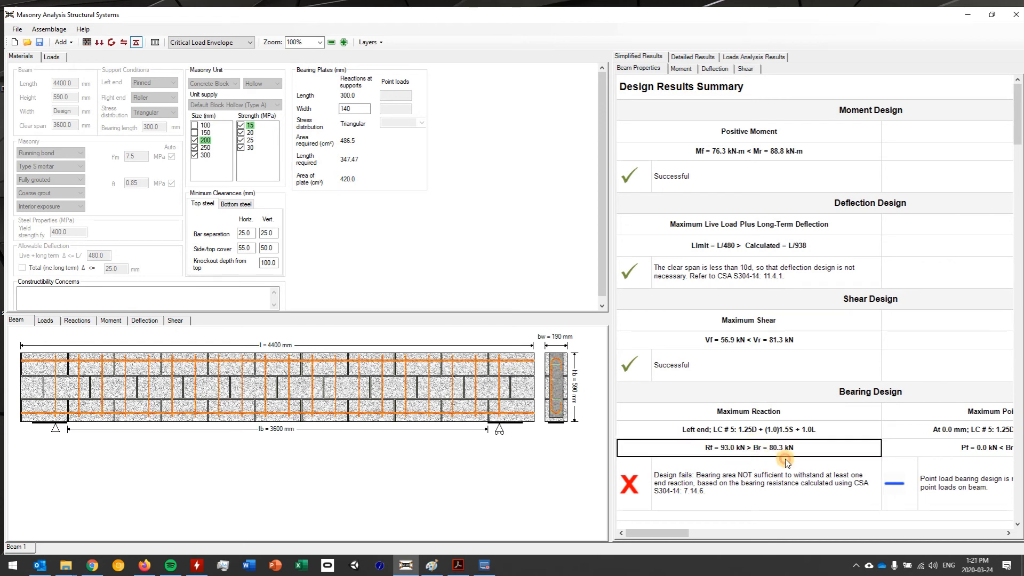
{"action": "left_click", "coordinate": [814, 515]}
{"action": "left_click", "coordinate": [805, 503]}
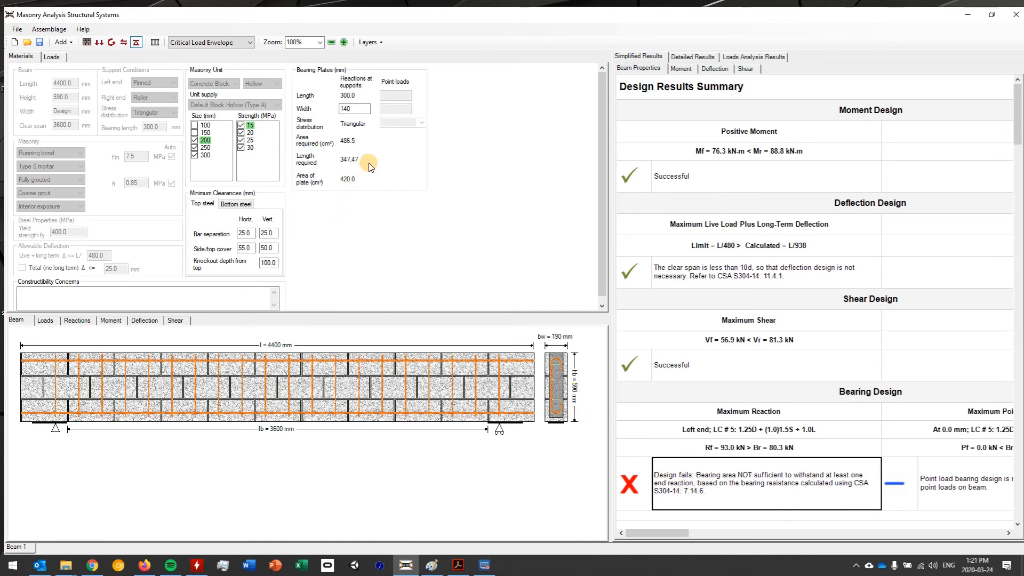
- Set the bearing plate width at the supports to 190 mm and review the design results summary
{"action": "left_click_drag", "start_coordinate": [358, 112], "coordinate": [341, 114]}
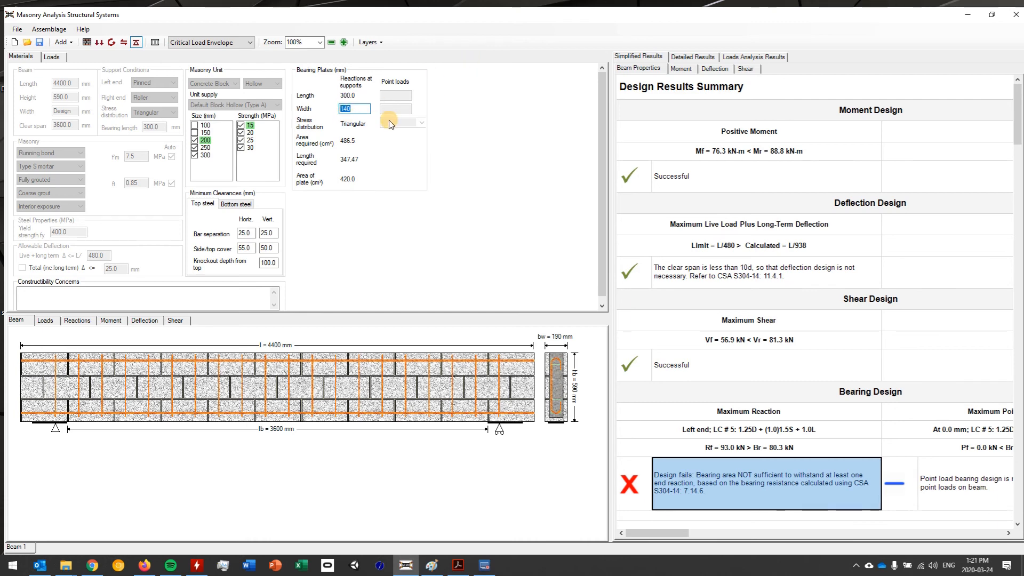
{"action": "type", "text": "190"}
{"action": "key", "text": "Return"}
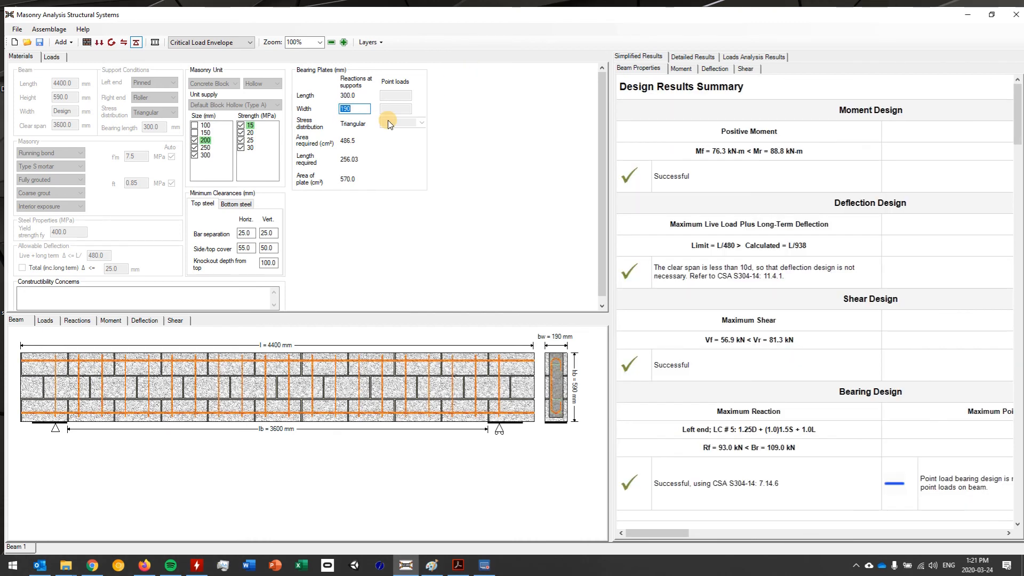
{"action": "left_click", "coordinate": [849, 457]}
{"action": "left_click_drag", "start_coordinate": [1020, 141], "coordinate": [1017, 112]}
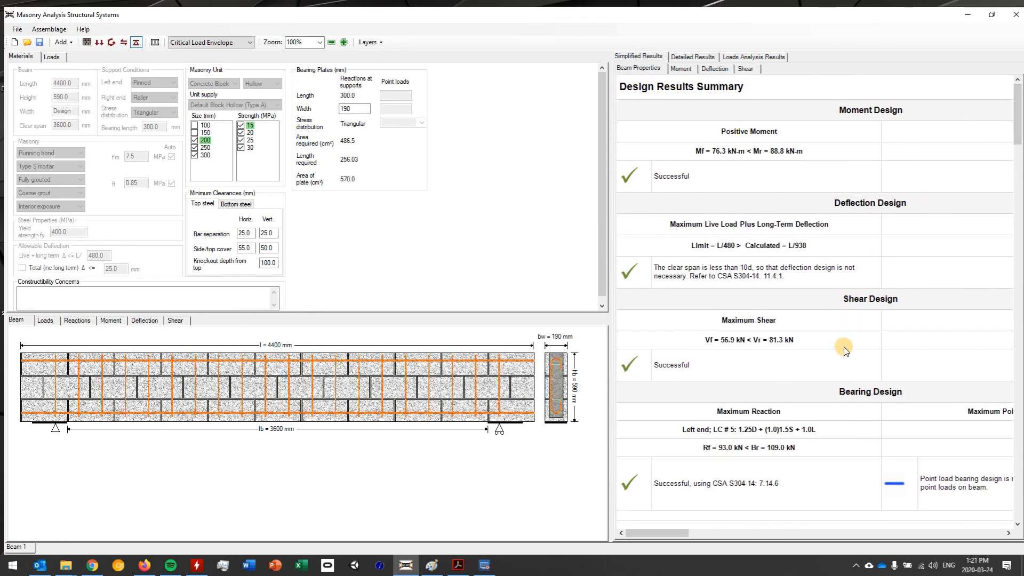